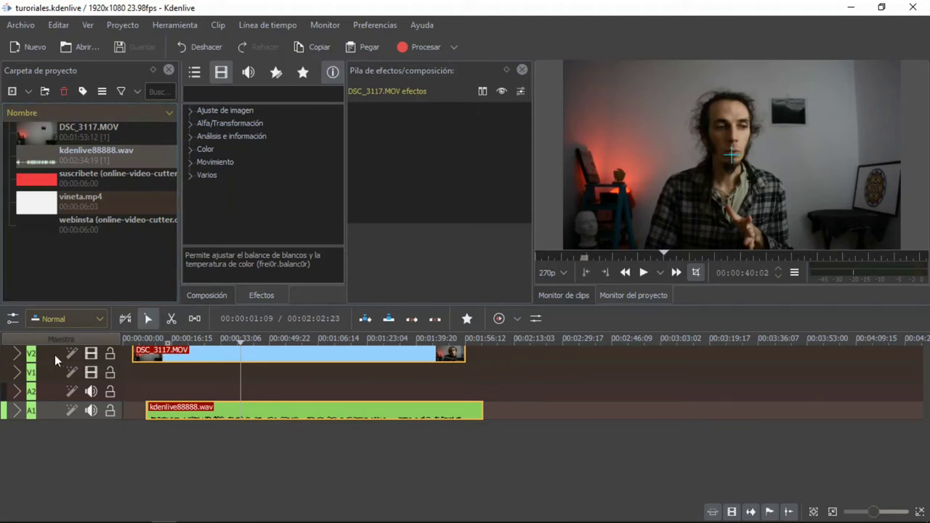
left_click(156, 343)
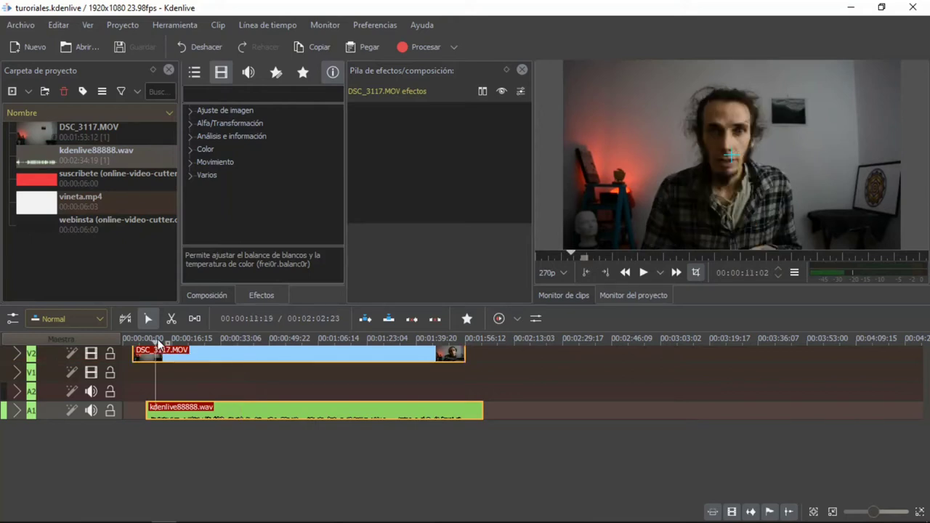
left_click(178, 338)
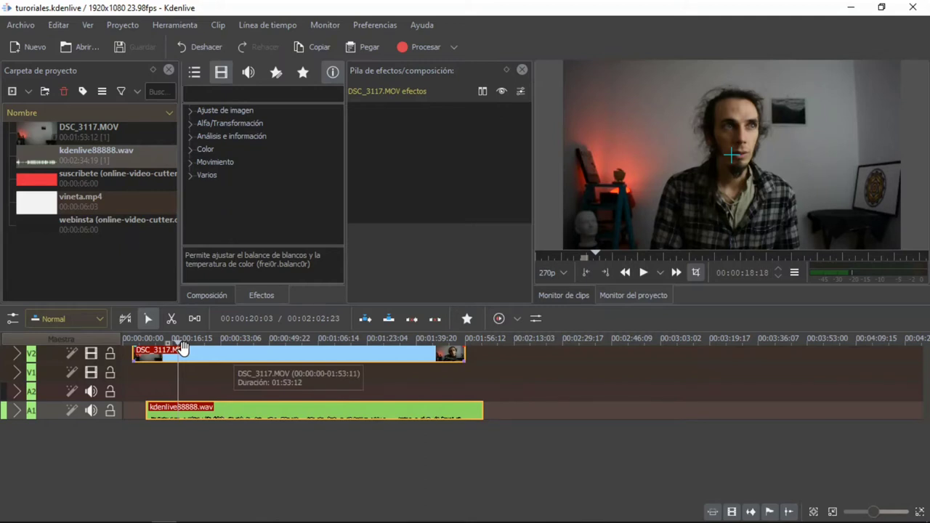
Insert a new video track above V2 and collapse it.
right_click(54, 350)
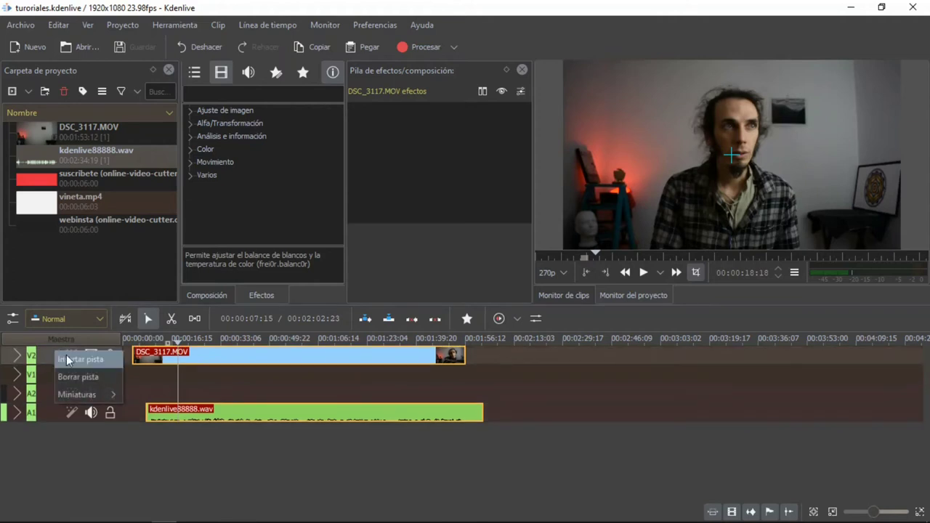
left_click(78, 360)
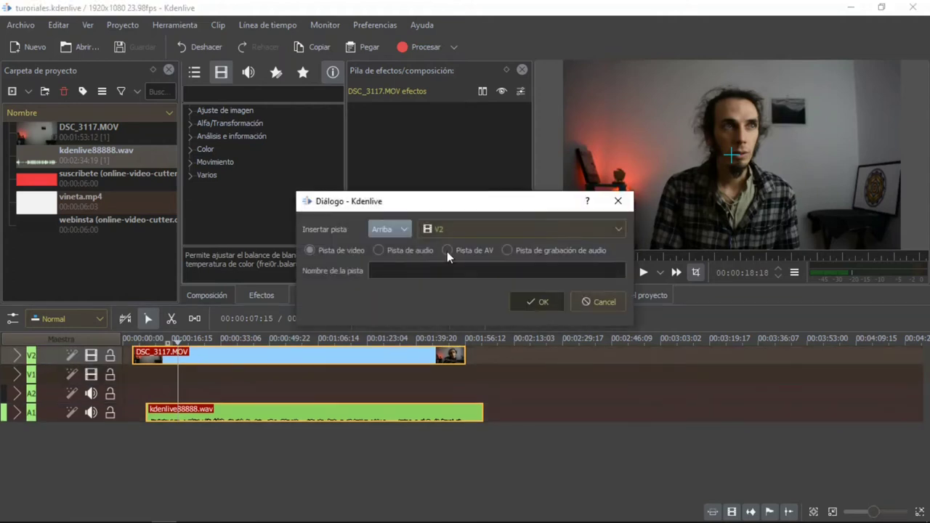
left_click(535, 303)
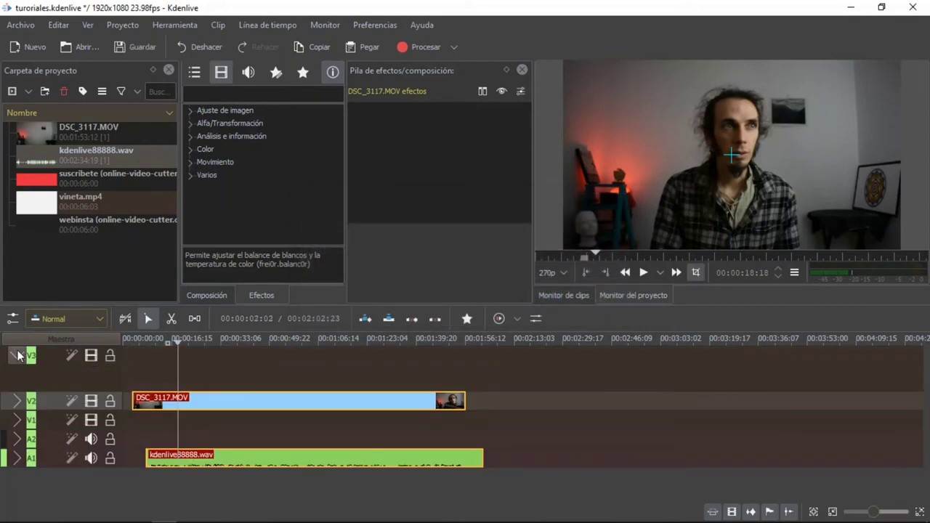
left_click(16, 354)
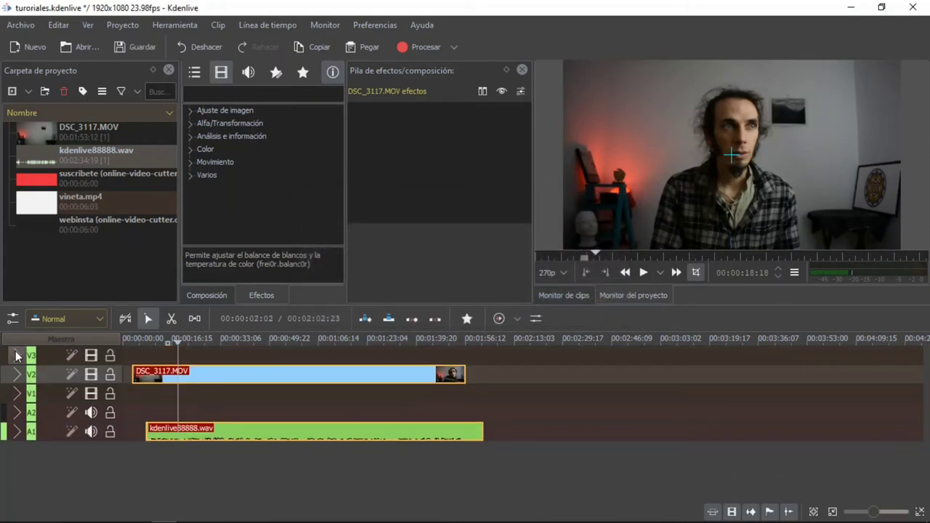
Insert a new audio track with the insert position set to Abajo relative to A2, and collapse it.
right_click(47, 409)
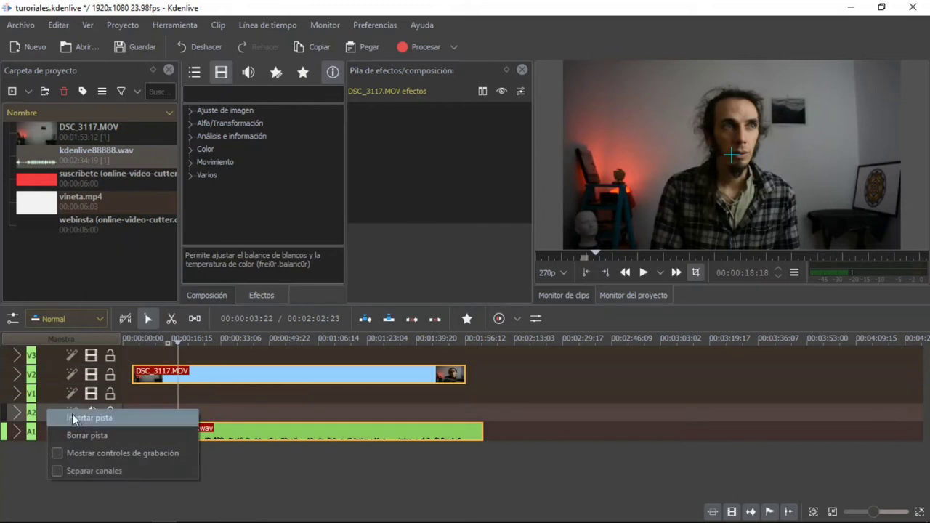
left_click(92, 419)
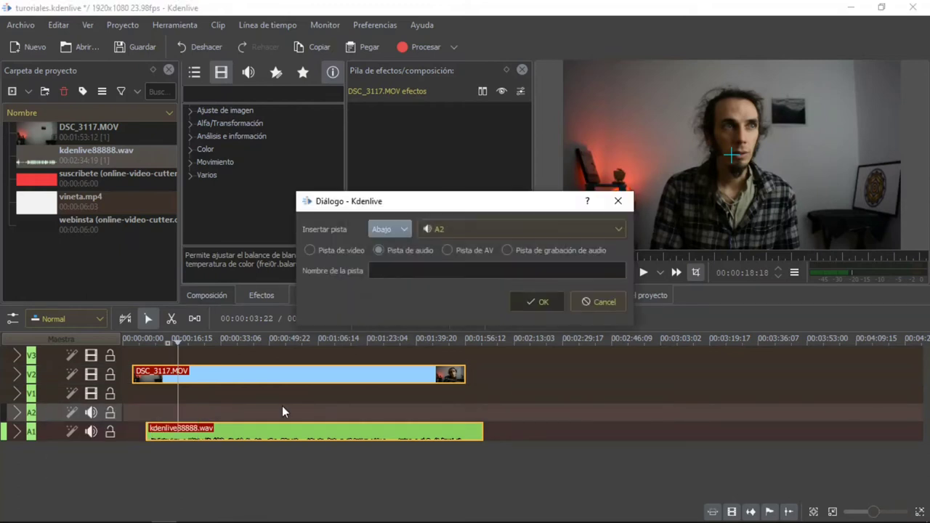
left_click(541, 303)
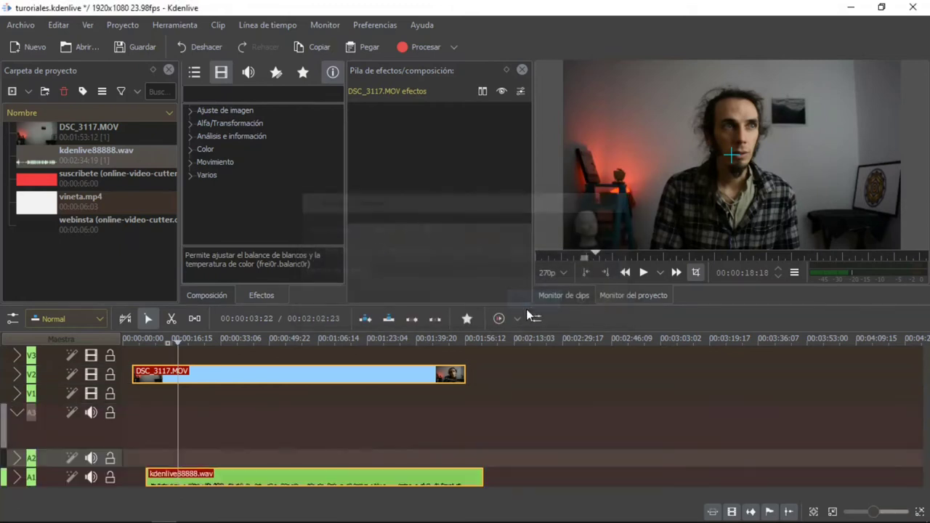
left_click(16, 412)
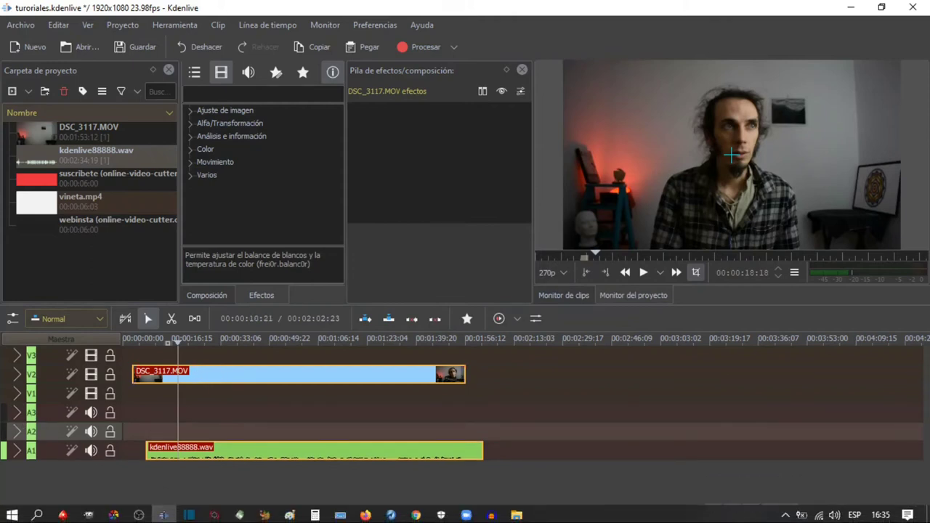
left_click(139, 512)
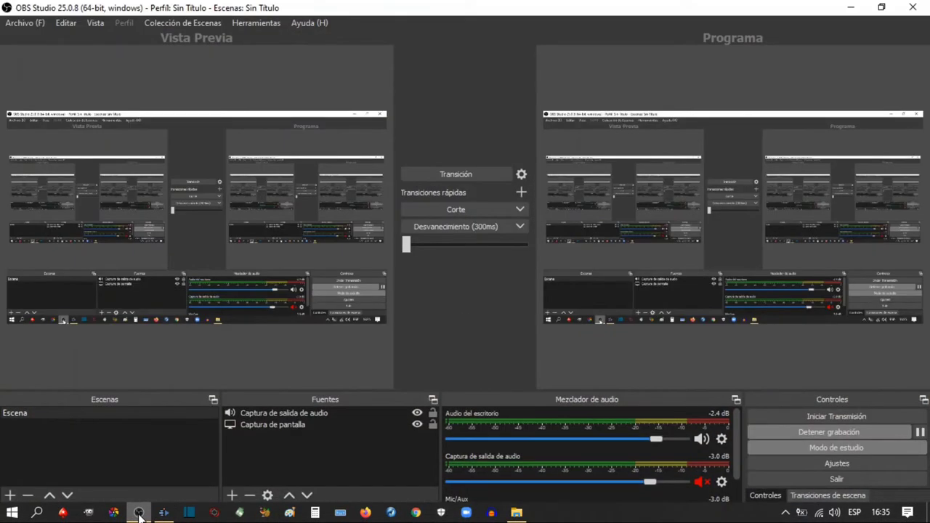
left_click(138, 513)
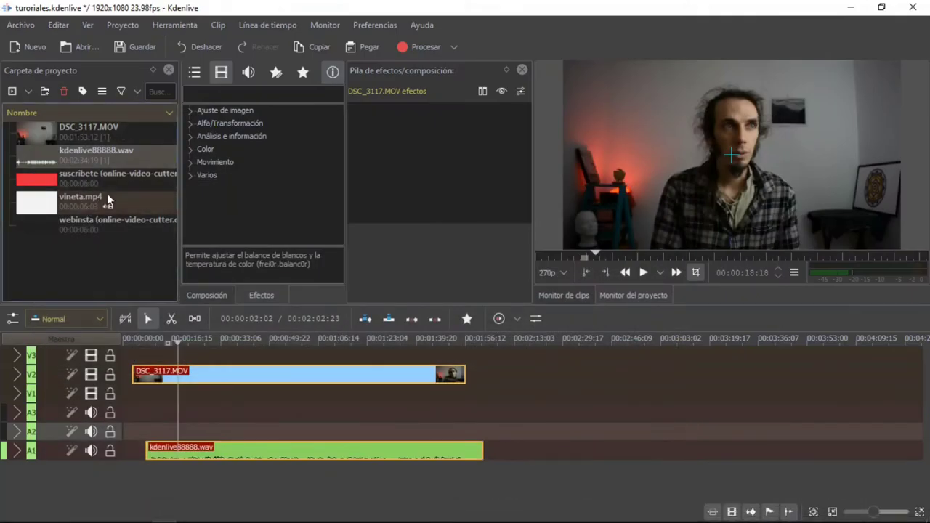
Preview the beginning of the vineta.mp4 clip from the project bin.
left_click(82, 205)
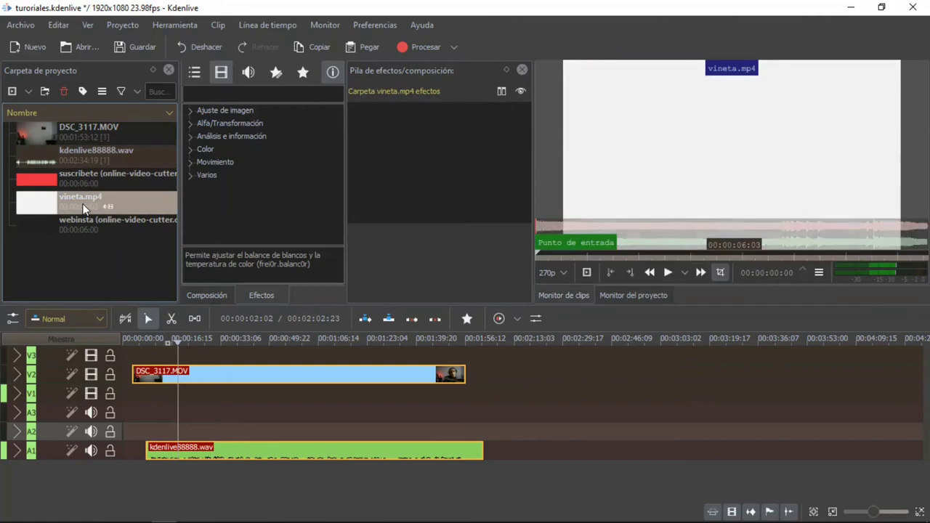
left_click(670, 275)
left_click(670, 274)
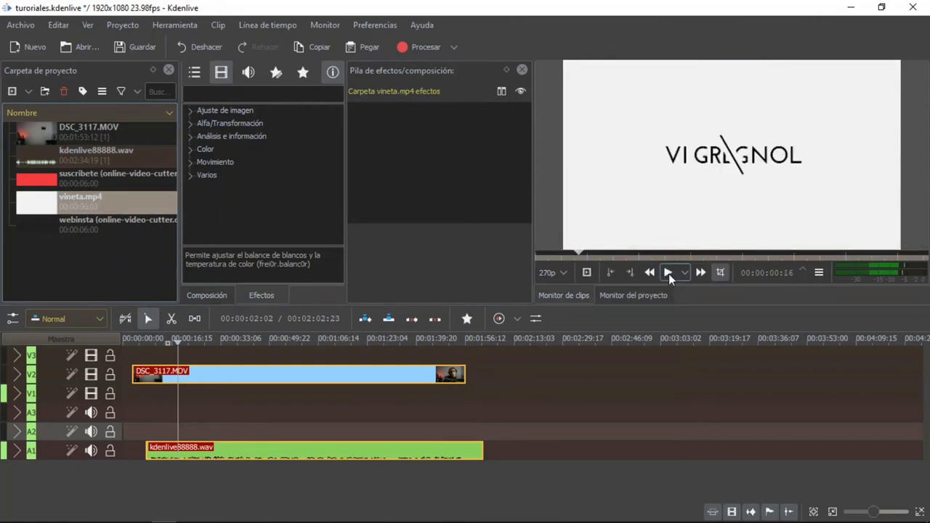
Lower the system volume to 50 and preview vineta.mp4 up to about the two-second mark.
key("XF86AudioLowerVolume")
key("XF86AudioLowerVolume")
key("XF86AudioLowerVolume")
key("XF86AudioLowerVolume")
key("XF86AudioLowerVolume")
key("XF86AudioLowerVolume")
key("XF86AudioLowerVolume")
key("XF86AudioLowerVolume")
key("XF86AudioLowerVolume")
key("XF86AudioLowerVolume")
key("XF86AudioLowerVolume")
key("XF86AudioLowerVolume")
key("XF86AudioLowerVolume")
key("XF86AudioLowerVolume")
key("XF86AudioLowerVolume")
key("XF86AudioLowerVolume")
key("XF86AudioRaiseVolume")
key("XF86AudioRaiseVolume")
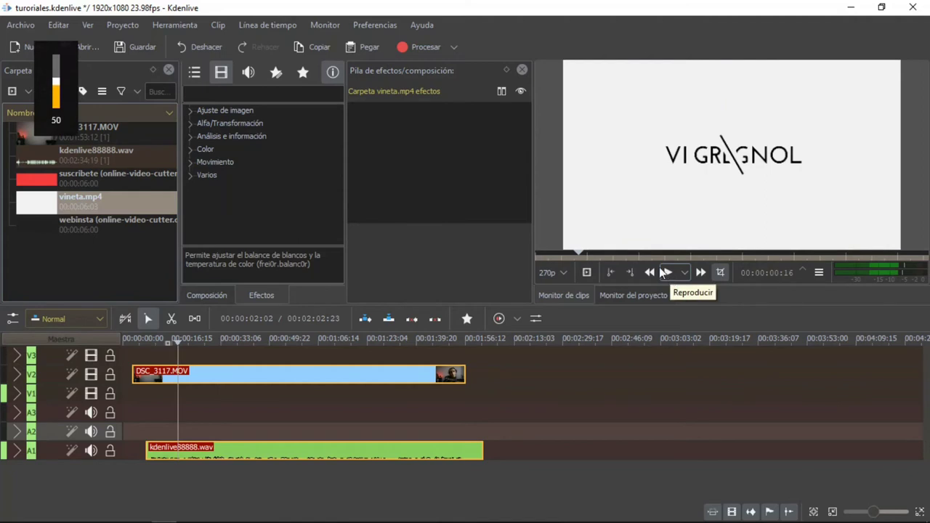
left_click(663, 272)
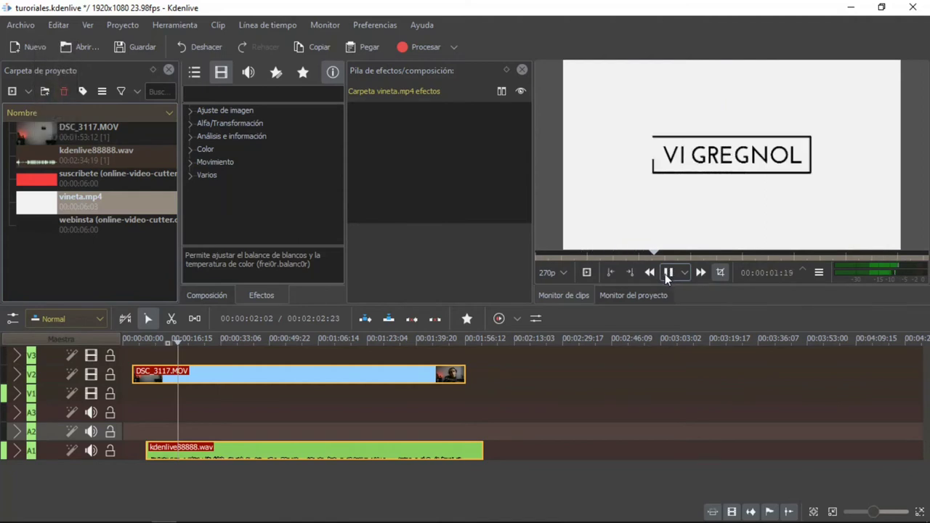
left_click(667, 273)
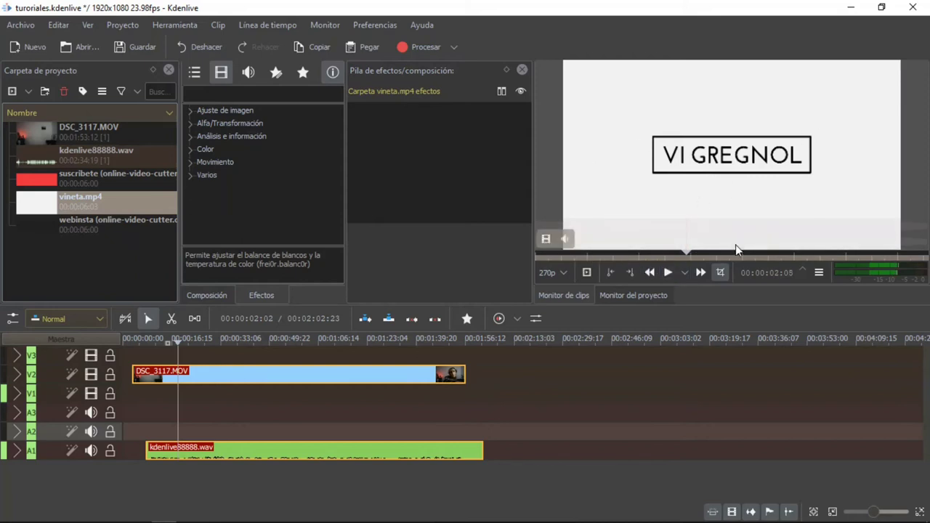
Place vineta.mp4 on track V3 directly after the end of DSC_3117.MOV and play it back in the project.
left_click_drag(86, 206, 465, 354)
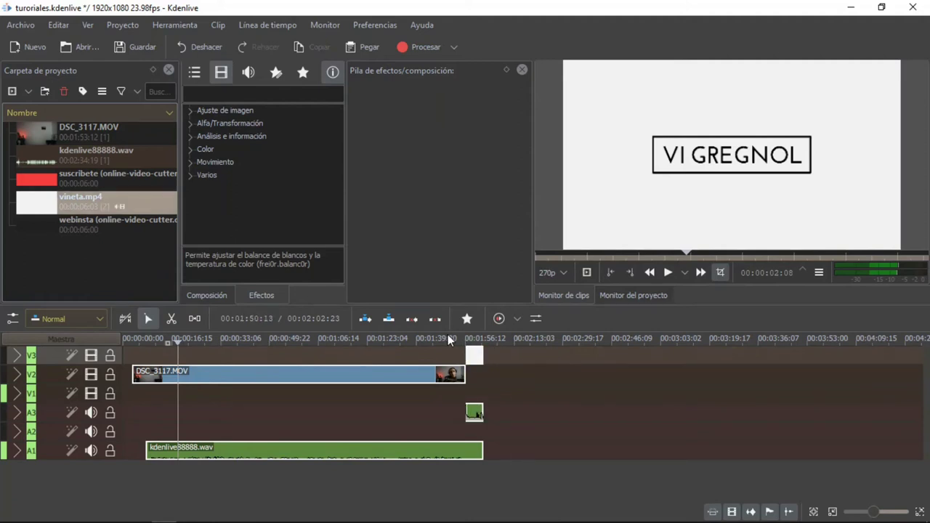
left_click(468, 343)
key("space")
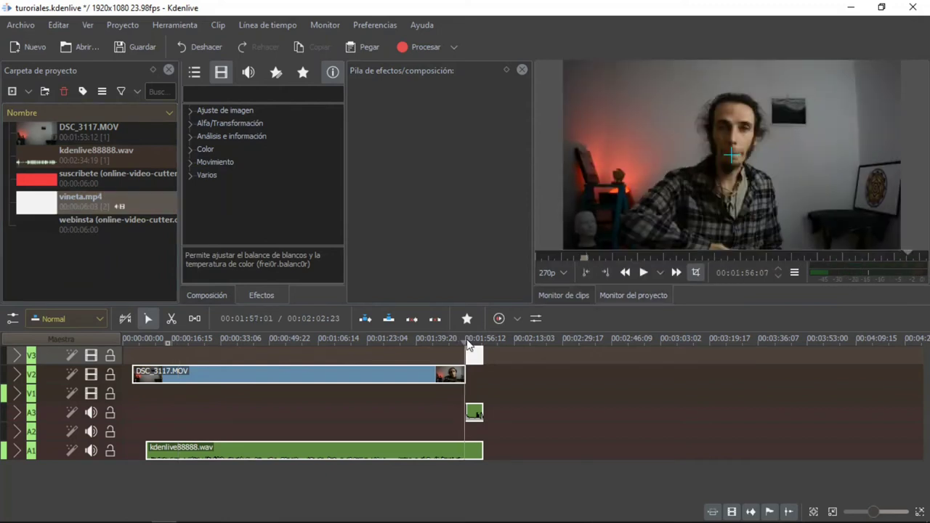
left_click(451, 340)
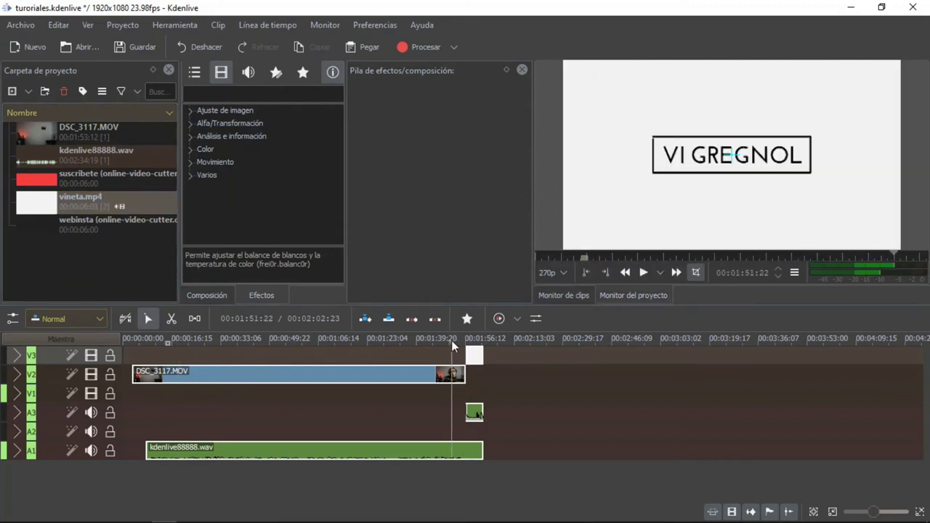
Place the suscribete clip on track V3 at about 00:03:28, well past the other clips.
left_click(92, 175)
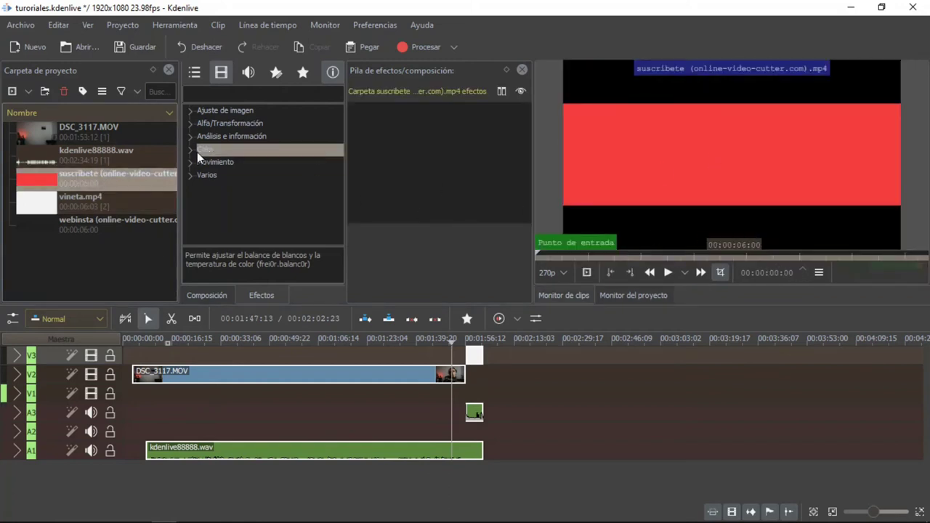
left_click_drag(111, 183, 660, 354)
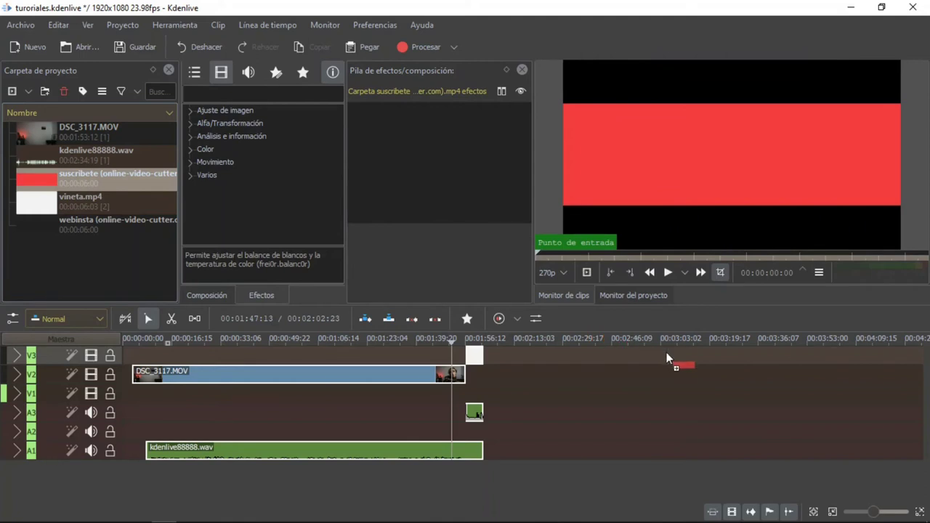
left_click_drag(728, 352, 736, 352)
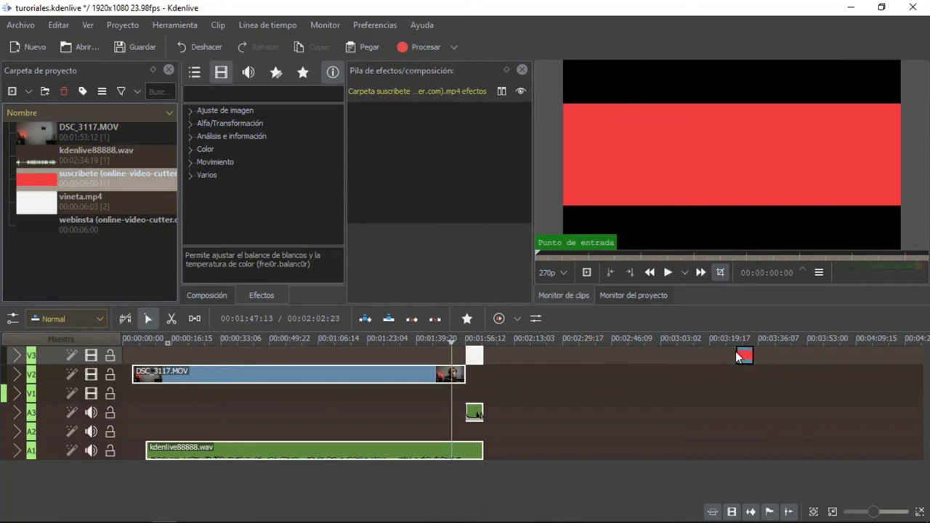
Preview the webinsta clip and place it on track V3 at about 00:03:01, before the red suscribete clip.
left_click(84, 219)
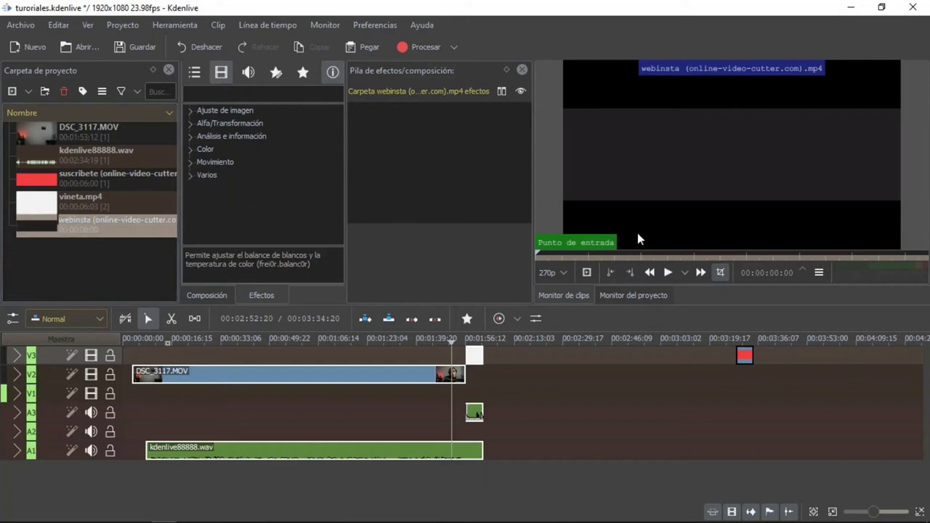
left_click(666, 274)
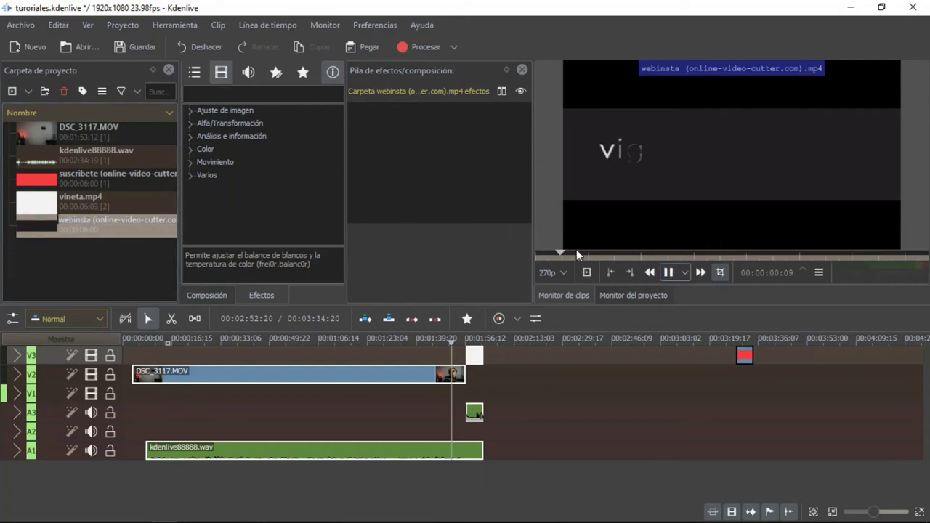
left_click(668, 274)
left_click_drag(100, 225, 664, 356)
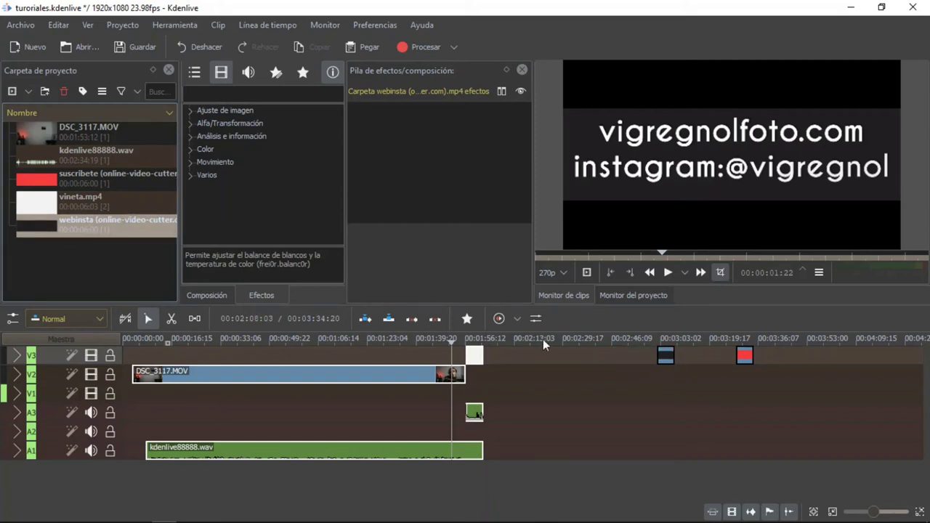
Create a folder named EDITORES at the top level of the project bin.
left_click(132, 275)
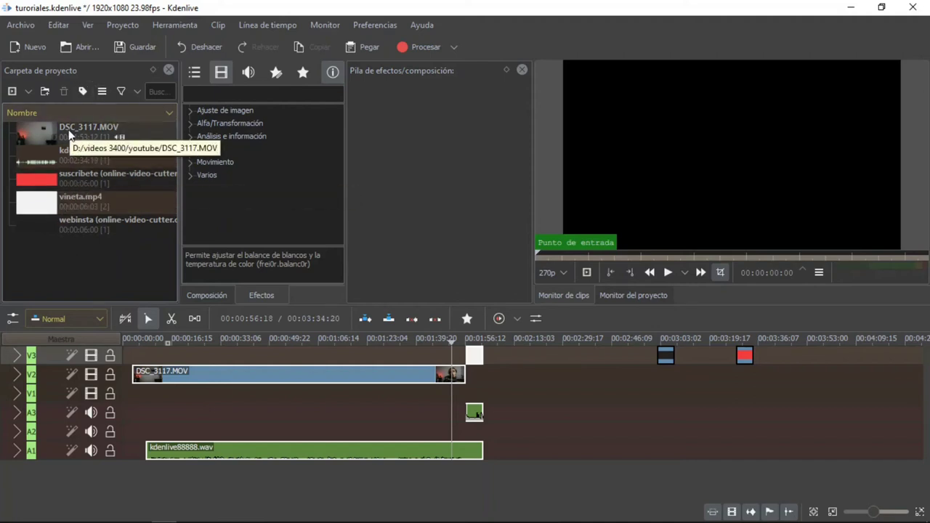
left_click(43, 91)
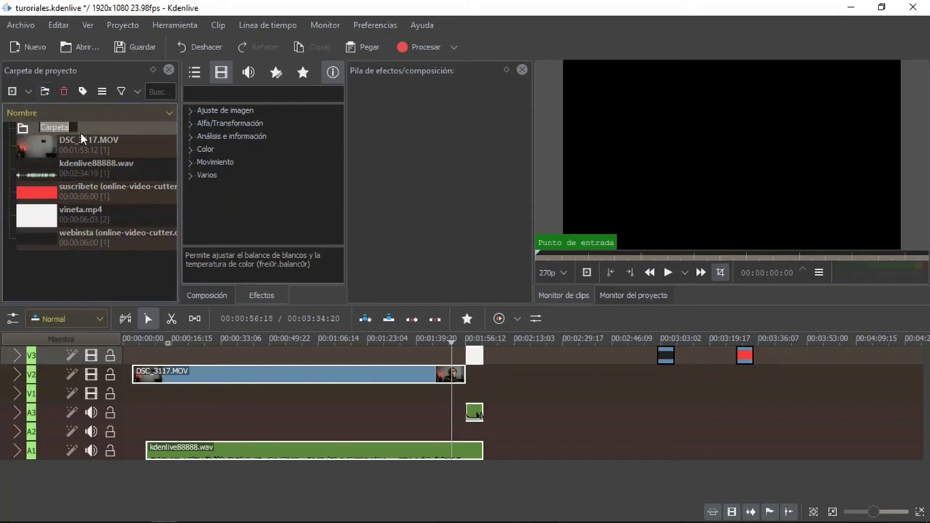
type("EDITORES")
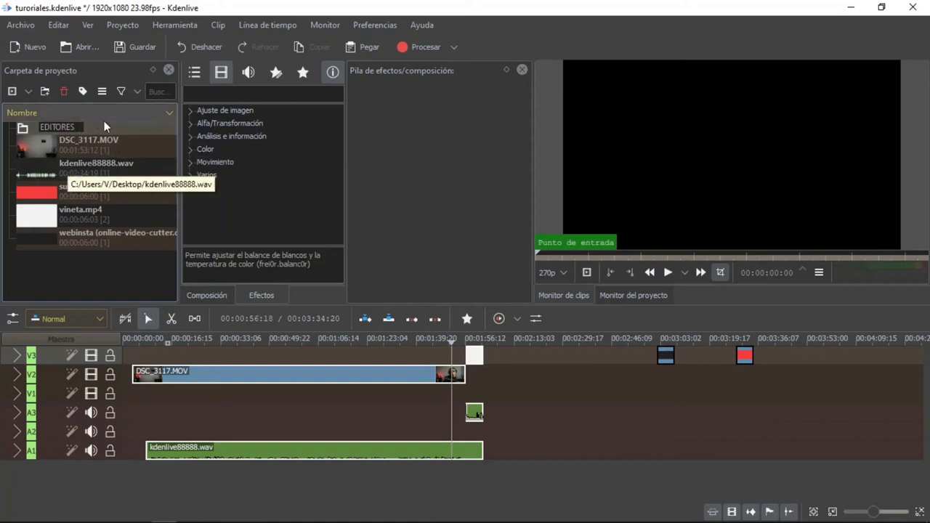
key("Return")
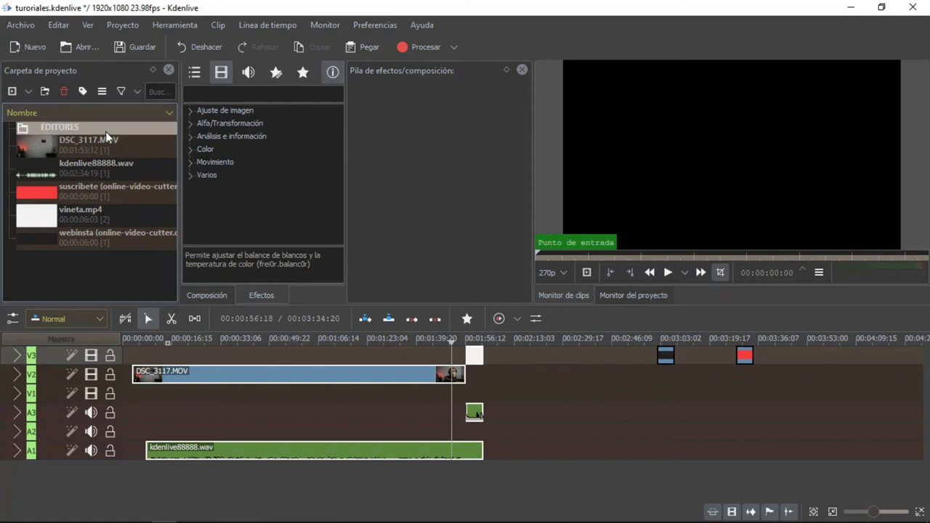
Move the webinsta, vineta.mp4 and suscribete clips into the EDITORES folder, then expand and collapse the folder to check its contents.
left_click(72, 243)
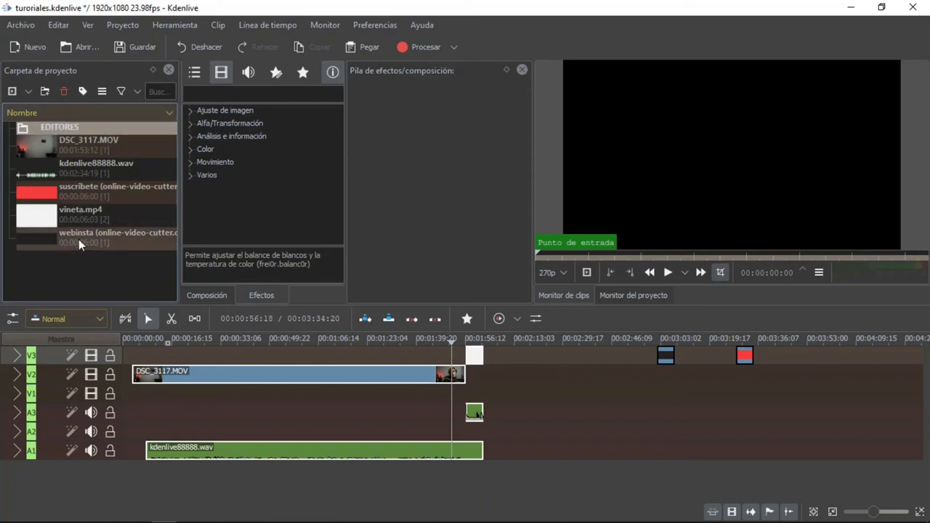
left_click(95, 218)
left_click(98, 195)
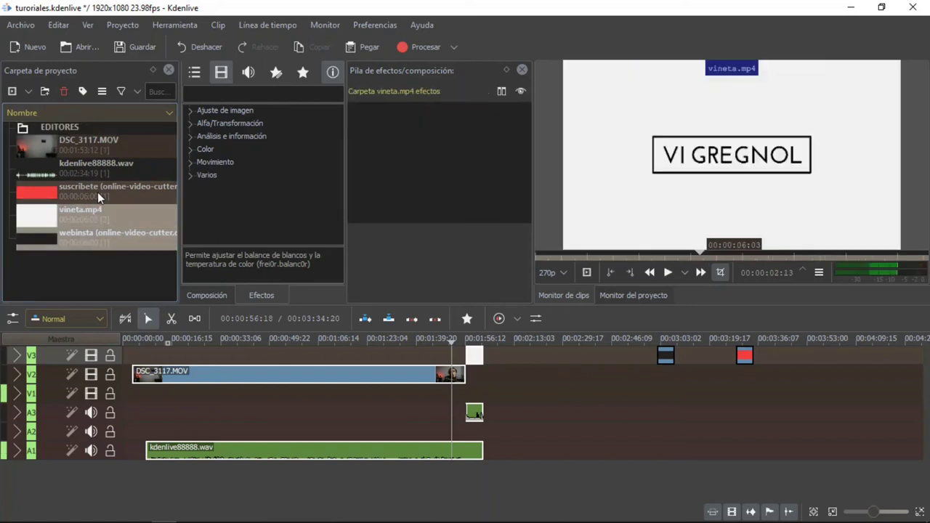
left_click_drag(79, 194, 64, 127)
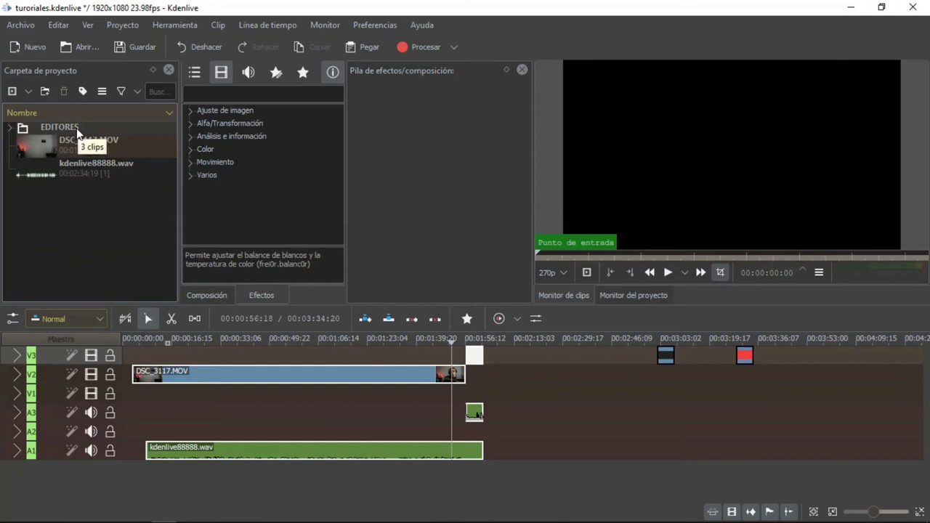
double_click(58, 128)
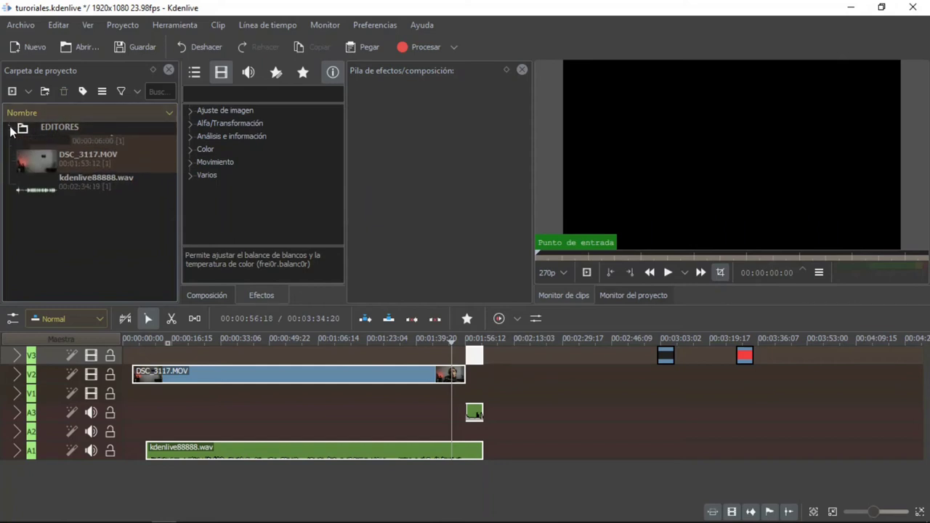
double_click(58, 129)
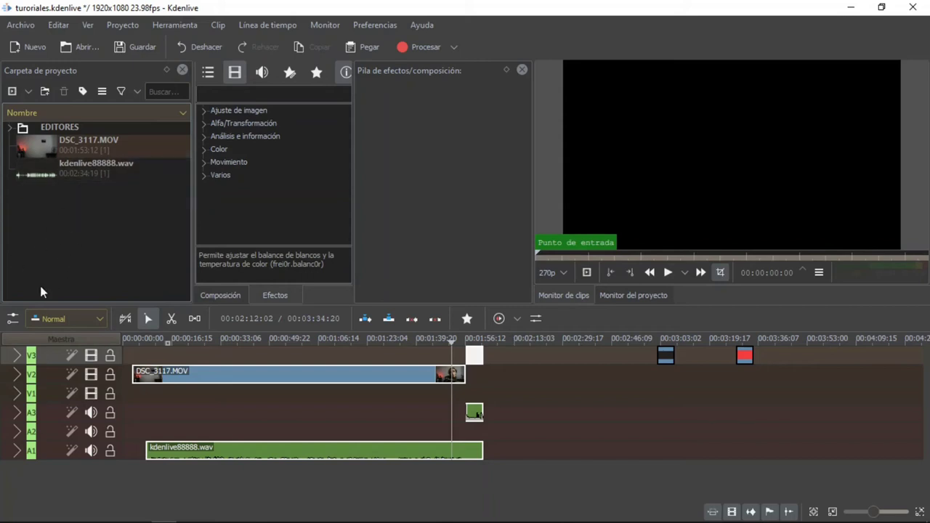
Expand the EDITORES folder in the project bin to review the clips inside, then collapse it and clear the selection.
left_click(10, 127)
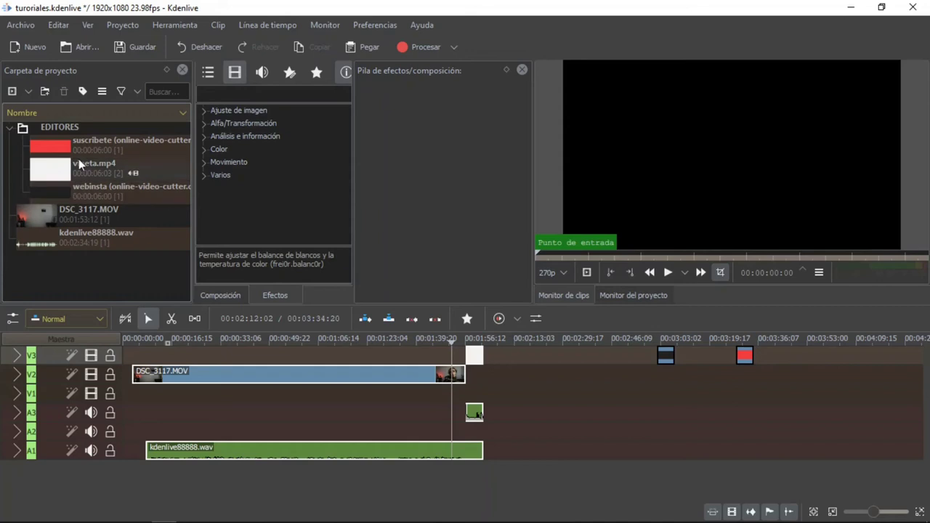
left_click(9, 127)
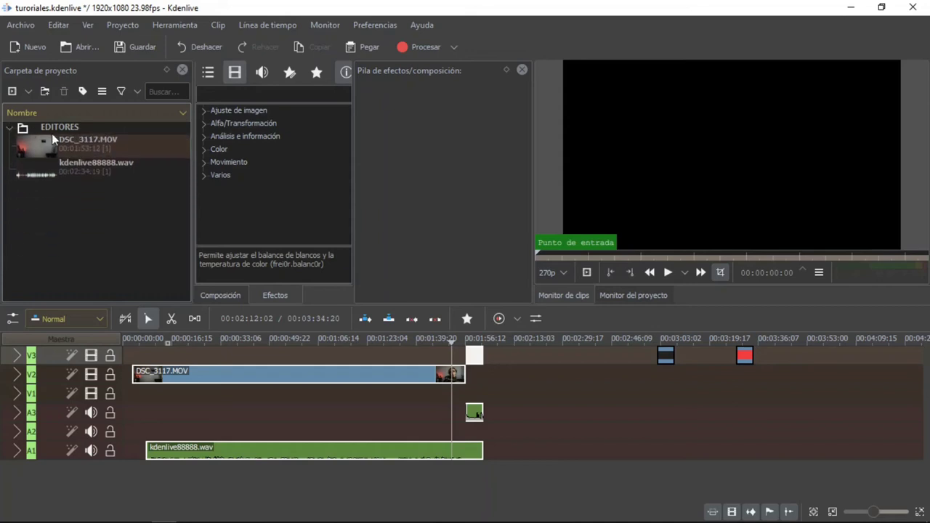
double_click(24, 130)
double_click(26, 132)
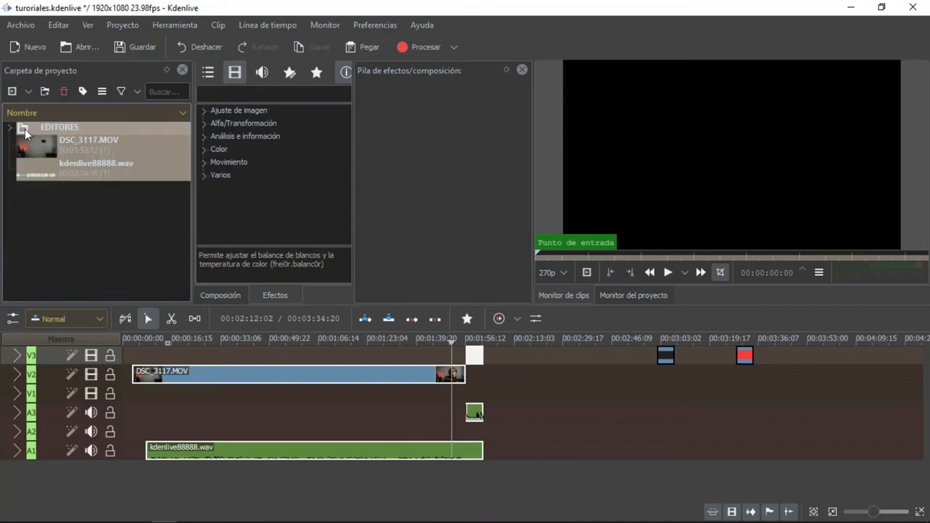
left_click(61, 203)
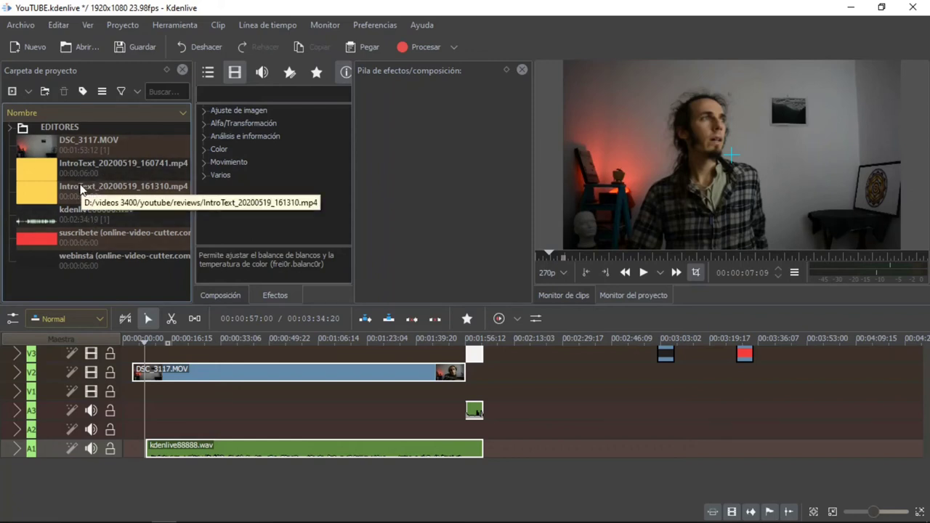
Create a REVIEWS folder in the project bin and move the two IntroText_20200519 clips into it.
left_click(44, 91)
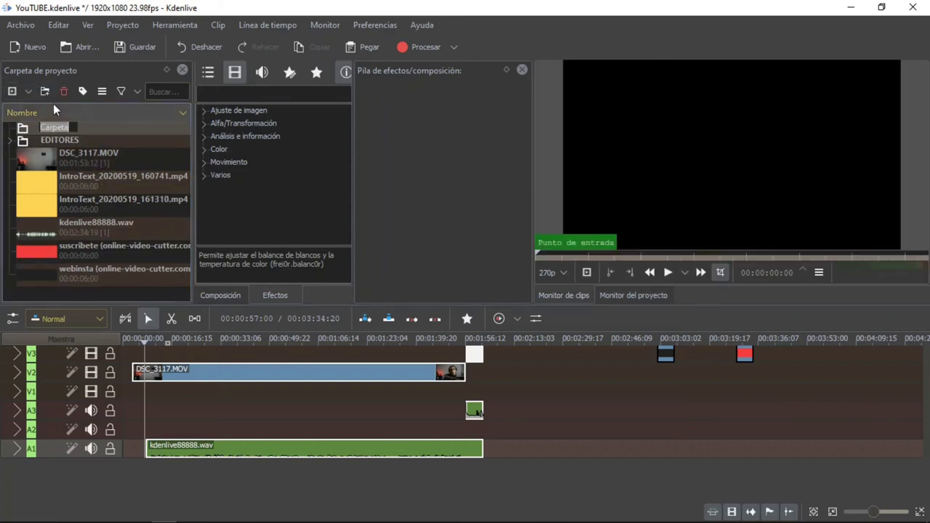
type("REVIEW")
key("Return")
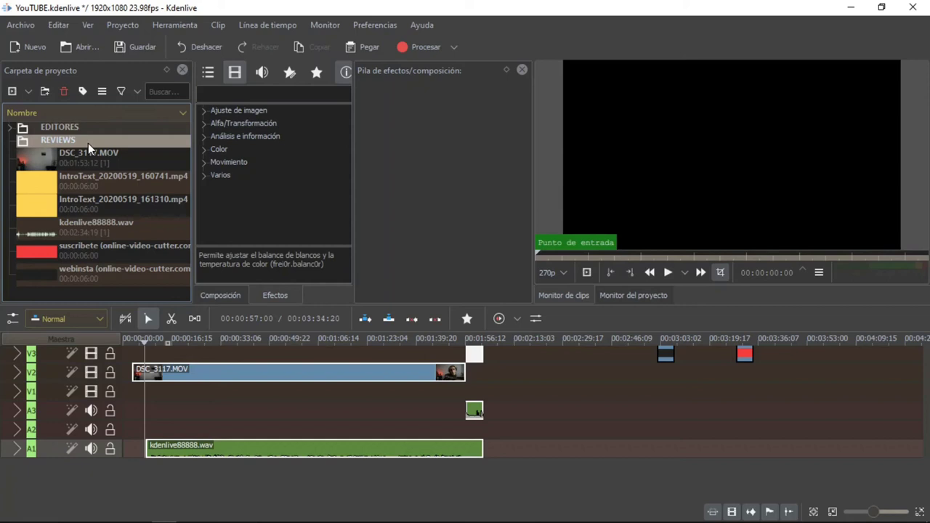
left_click(68, 185)
left_click_drag(72, 206, 68, 141)
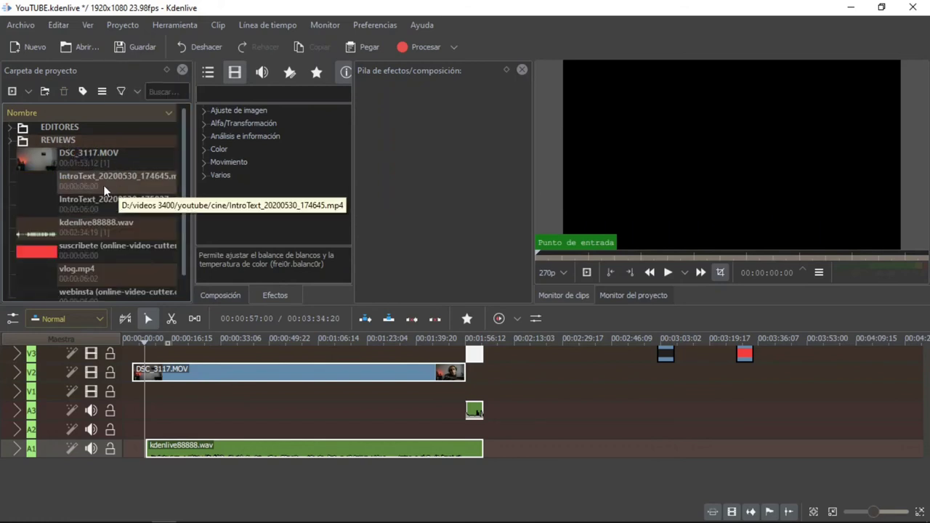
Create a CINE folder in the project bin and move the two IntroText_20200530 clips into it.
left_click(102, 186)
left_click(101, 197, "shift")
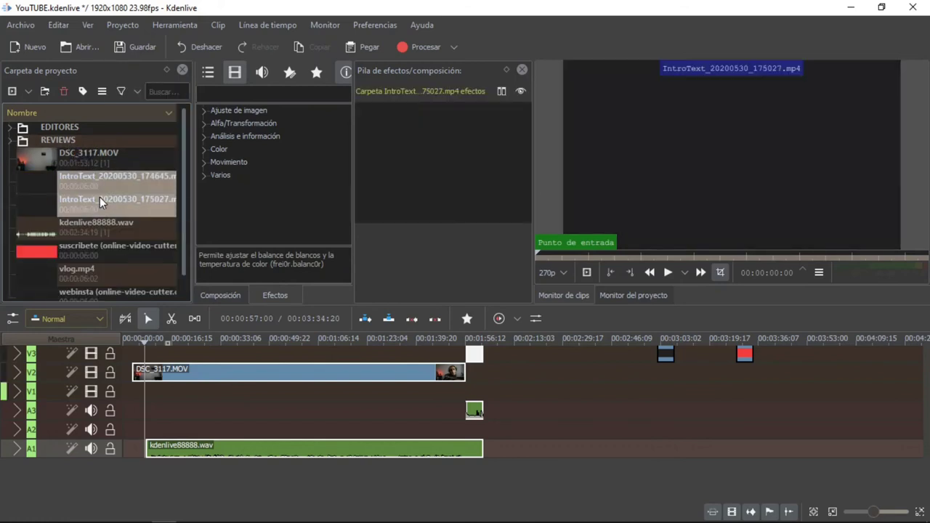
left_click(44, 92)
type("CINE")
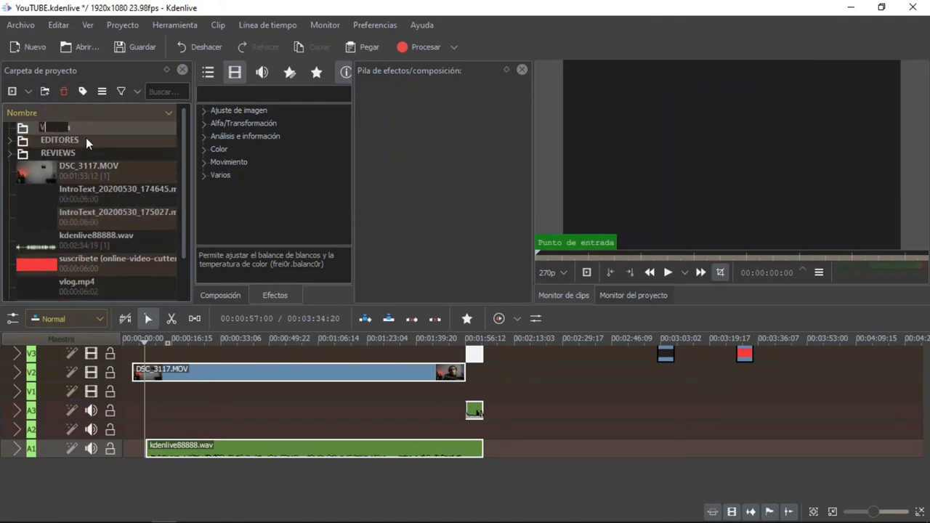
key("Return")
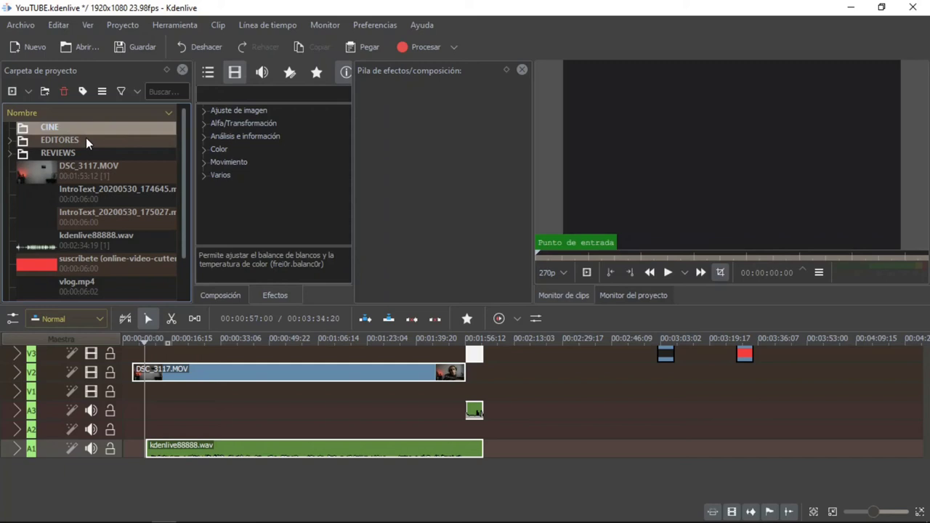
left_click(79, 196)
left_click(78, 222, "shift")
left_click_drag(78, 221, 68, 127)
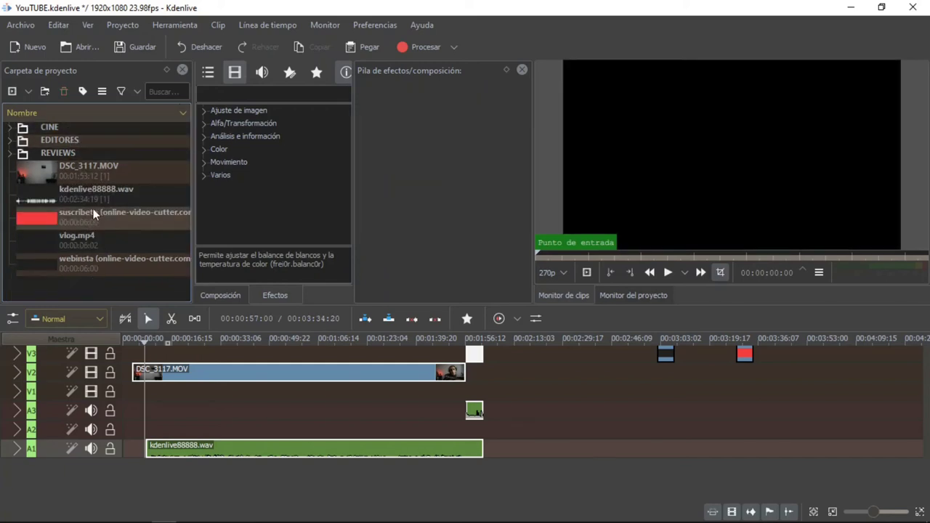
Create a VLOG folder in the project bin and move the vlog.mp4, webinsta and suscribete clips into it.
left_click(44, 91)
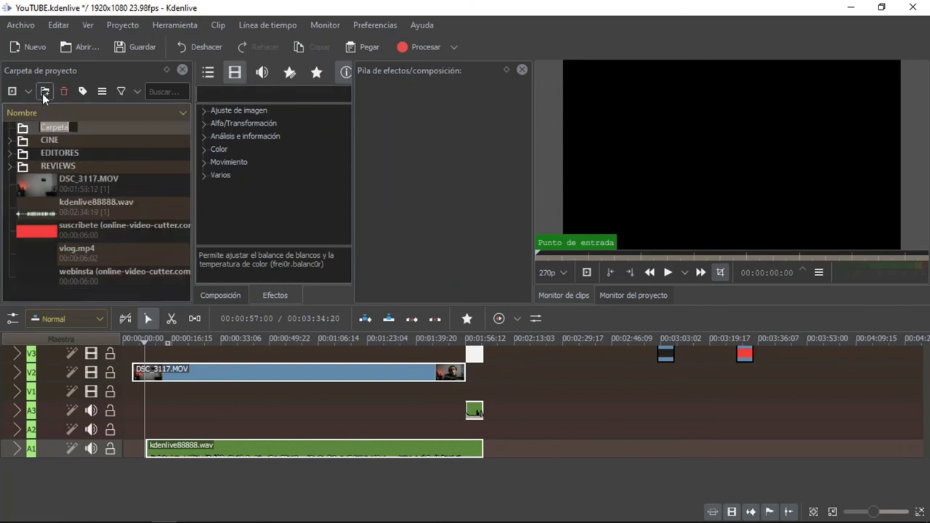
type("VLOG")
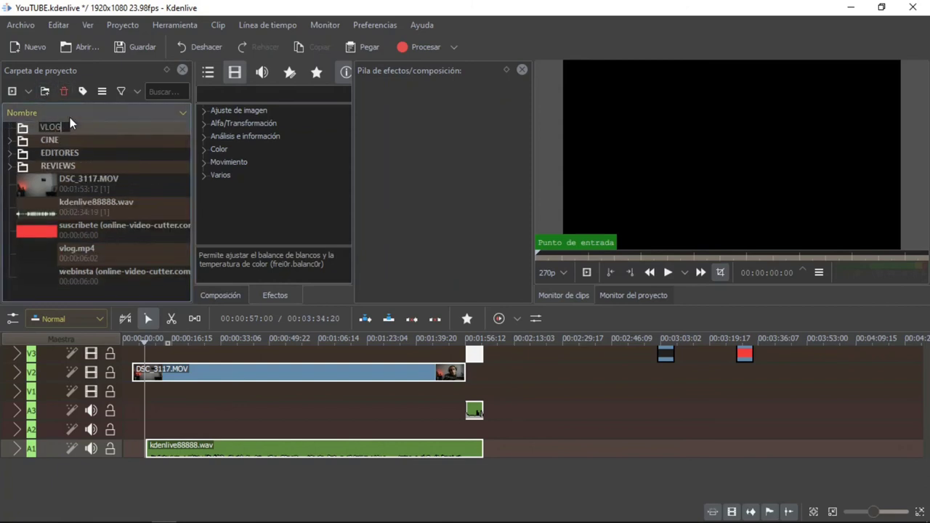
key("Return")
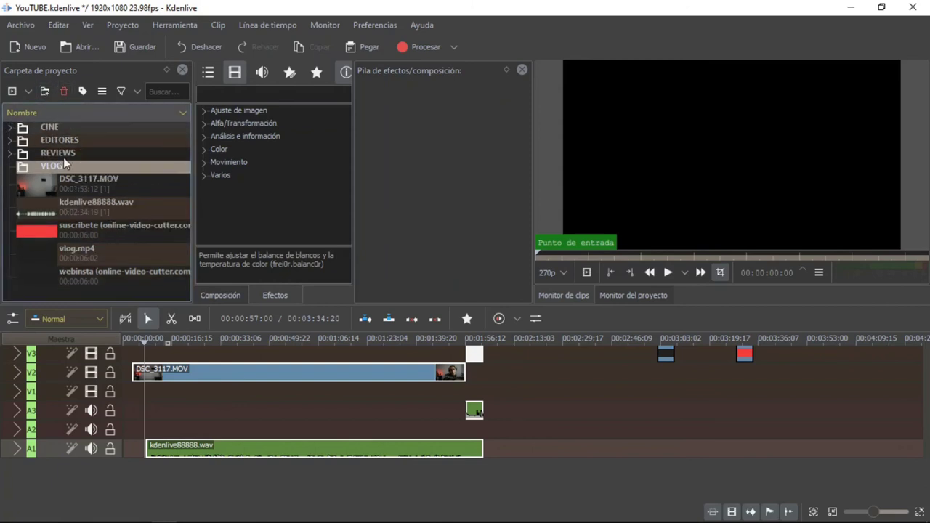
left_click_drag(69, 254, 74, 165)
left_click_drag(75, 248, 65, 166)
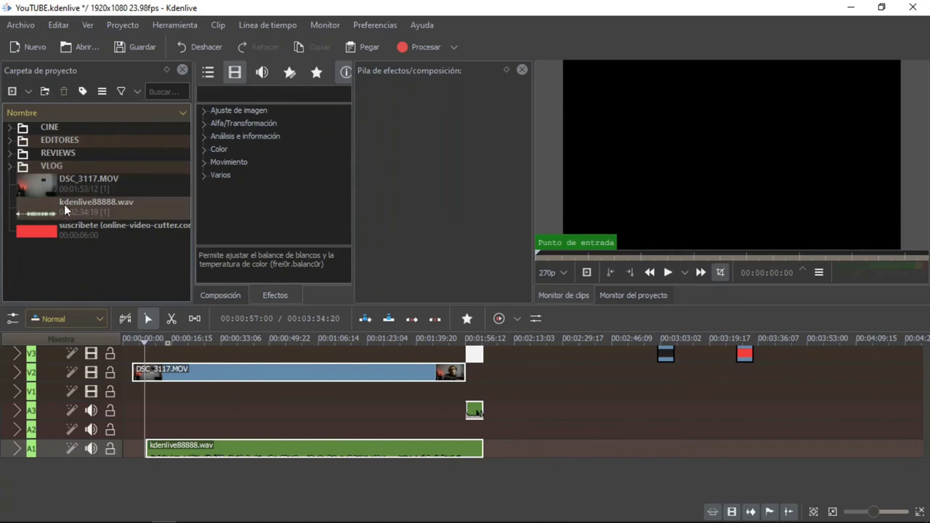
left_click_drag(65, 226, 72, 162)
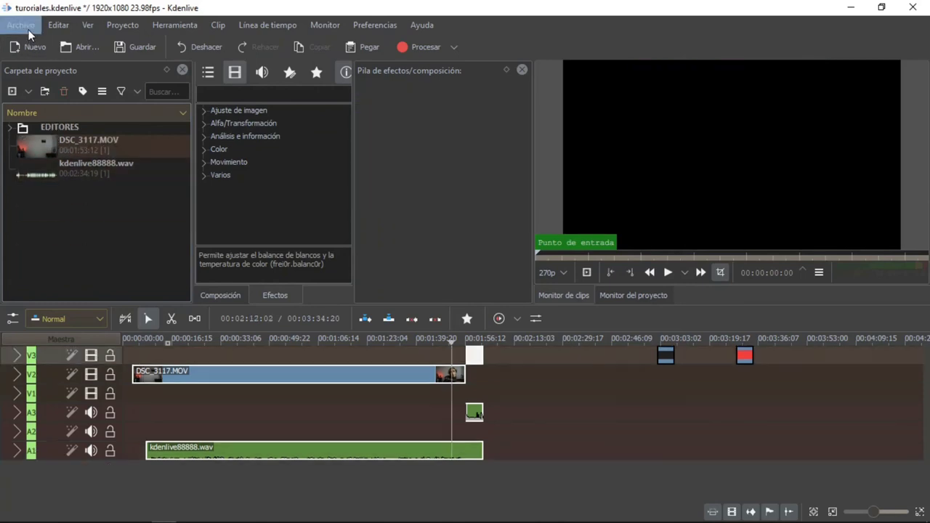
Save a copy of the project as YouTUBE in the parent youtube folder, one level above tutoriales.
left_click(22, 24)
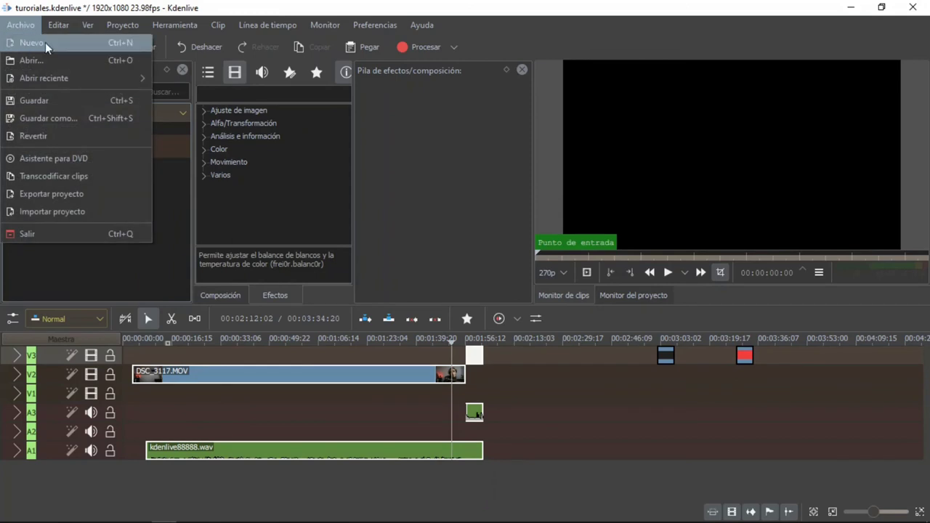
left_click(59, 116)
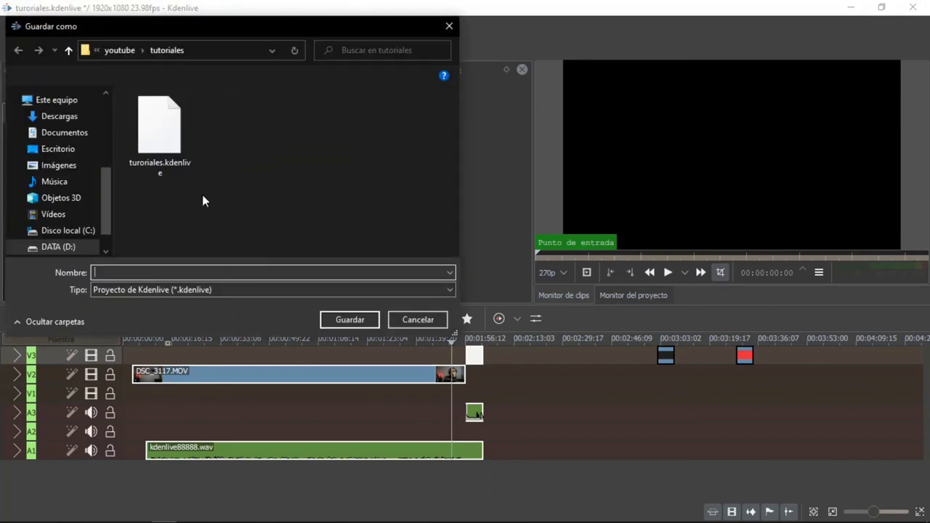
left_click(120, 51)
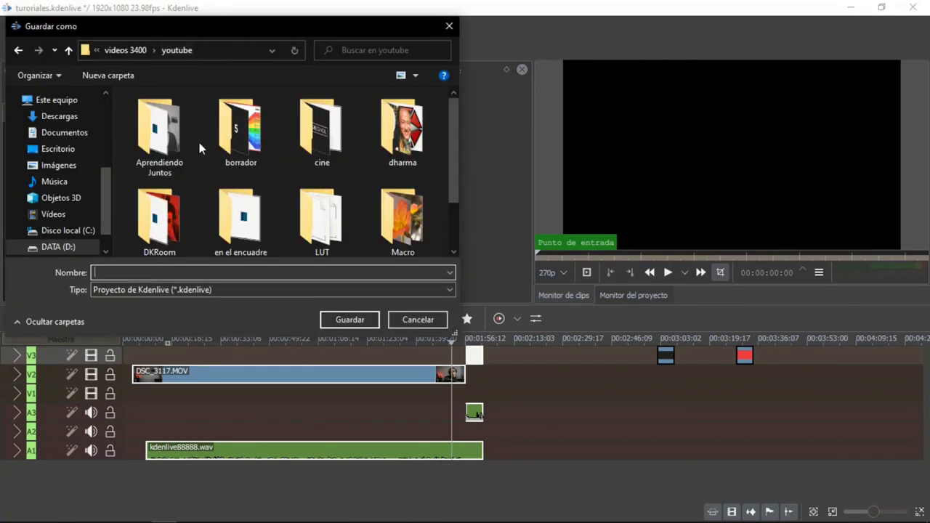
type("YouTUBE")
left_click(338, 320)
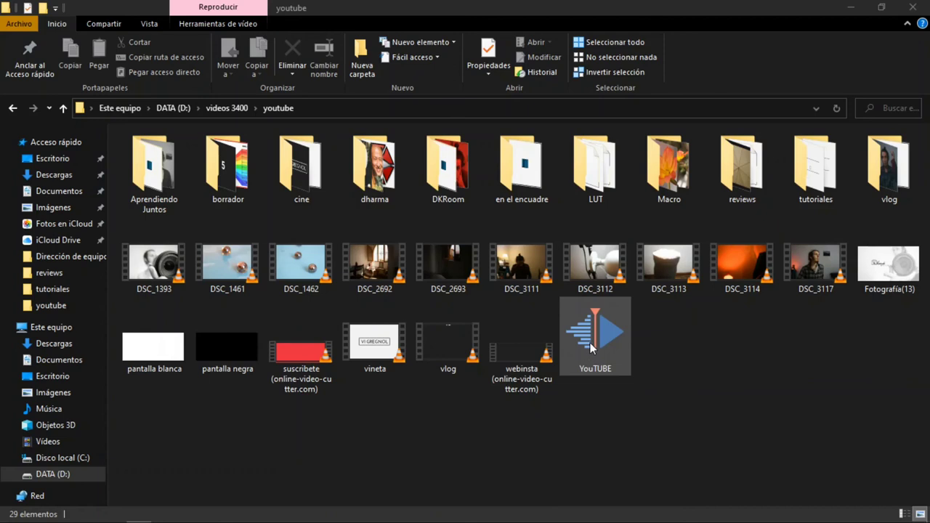
Open the saved YouTUBE project file from the youtube folder in File Explorer.
left_click(590, 344)
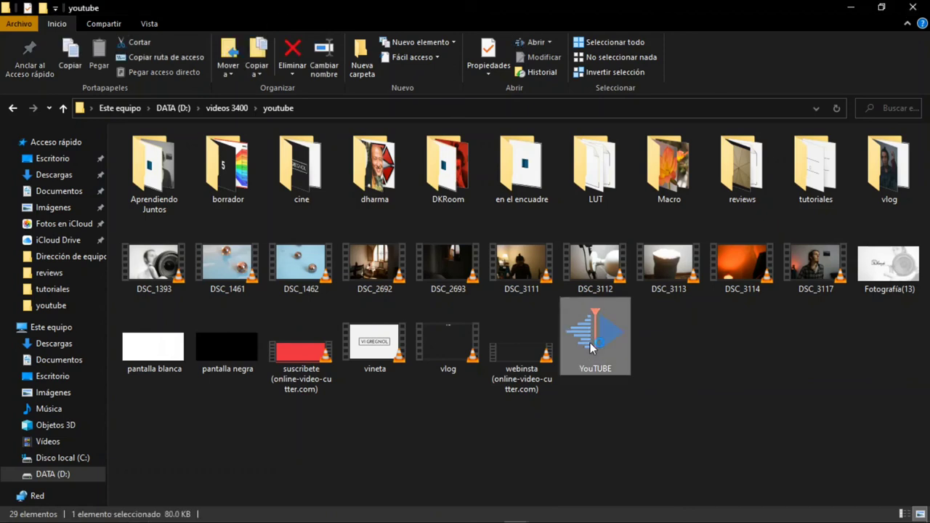
double_click(589, 342)
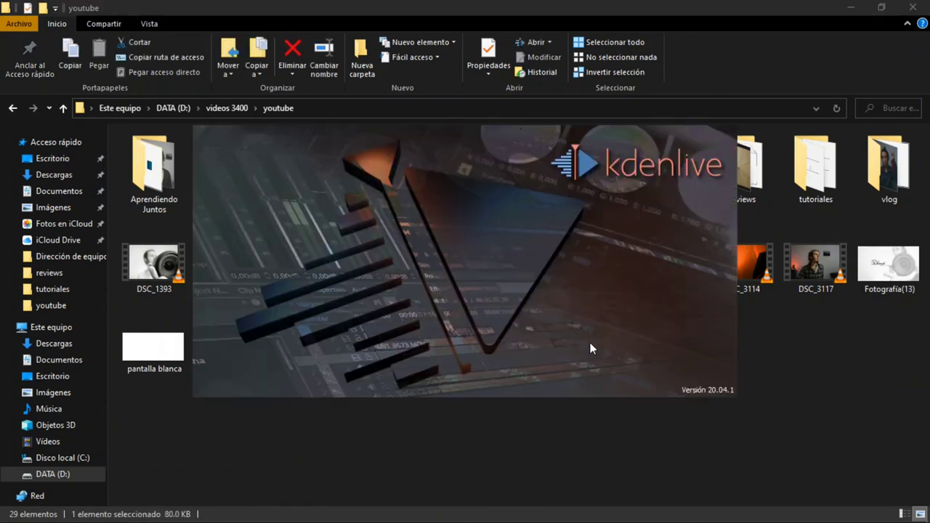